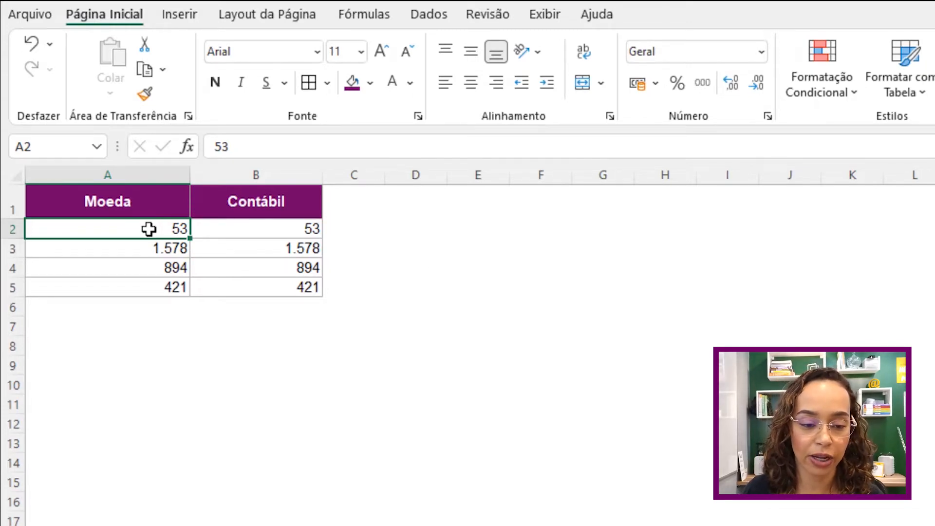
Apply the Moeda number format to the values in A2:A5.
left_click_drag(144, 239, 146, 277)
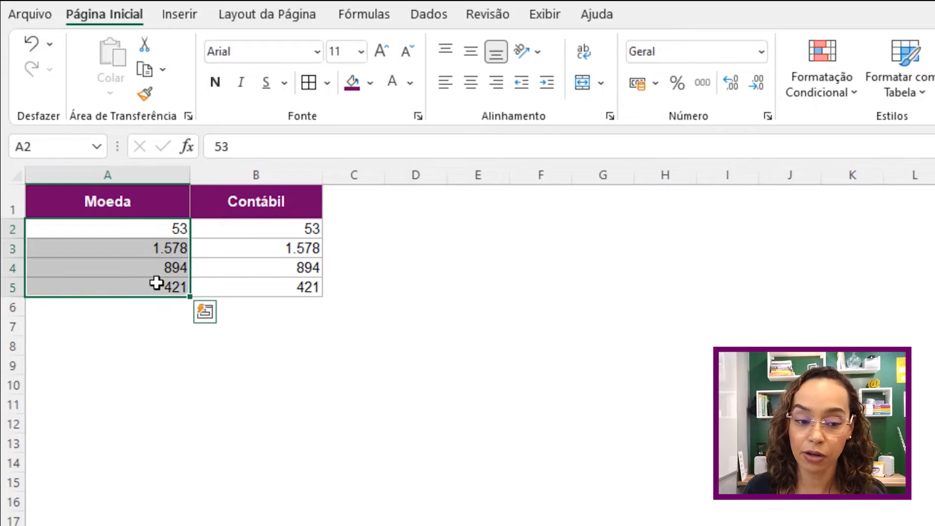
left_click(763, 48)
left_click(690, 184)
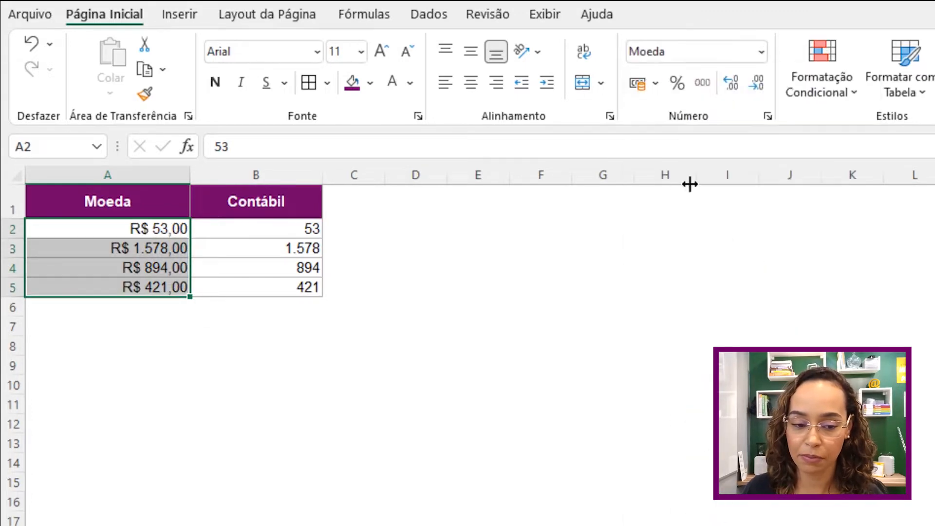
Apply the Contábil number format with the R$ symbol to the values in B2:B5.
left_click_drag(302, 229, 290, 286)
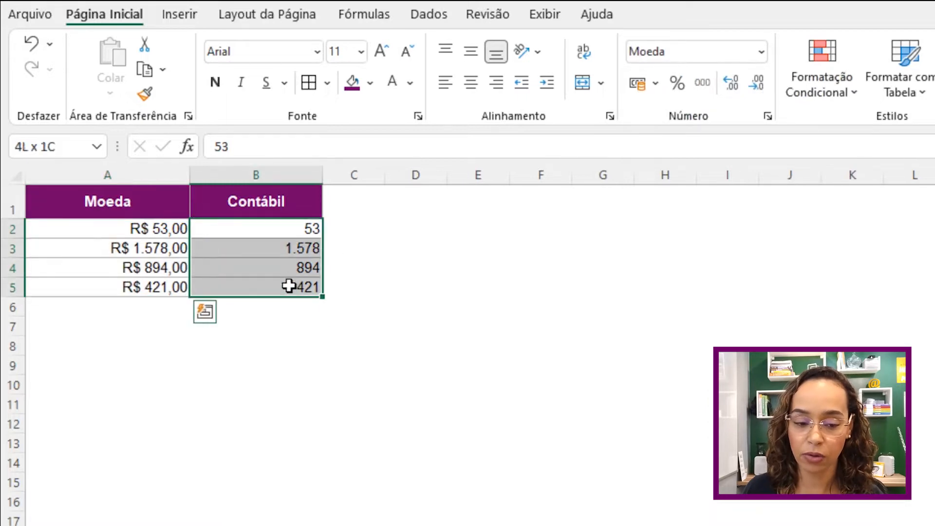
left_click(761, 50)
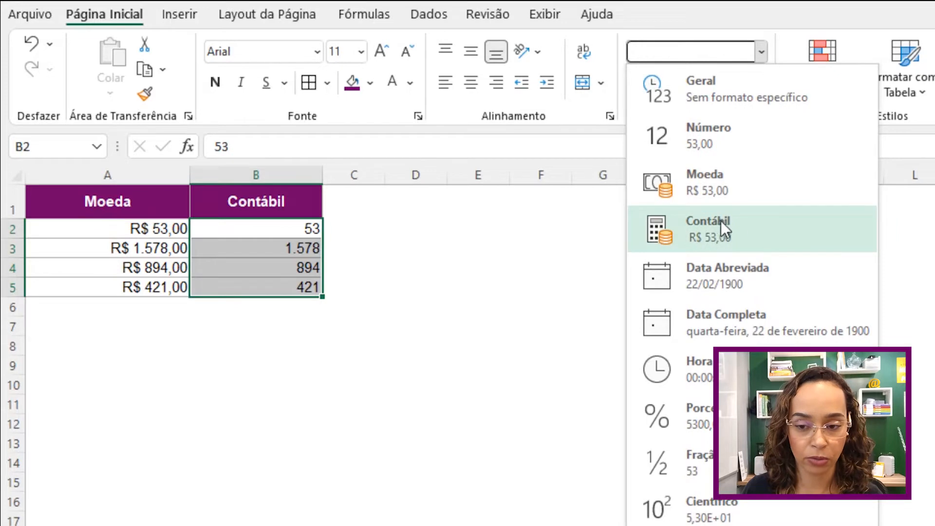
left_click(918, 2)
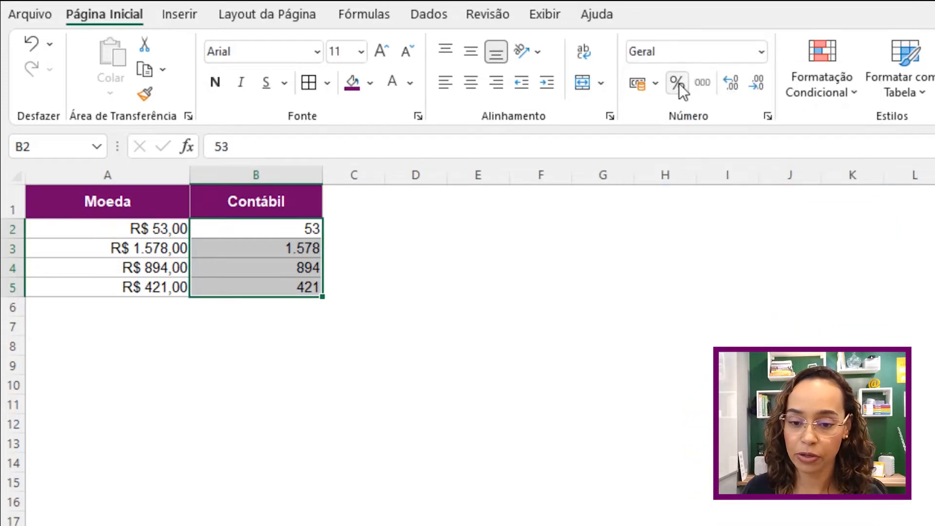
left_click(637, 83)
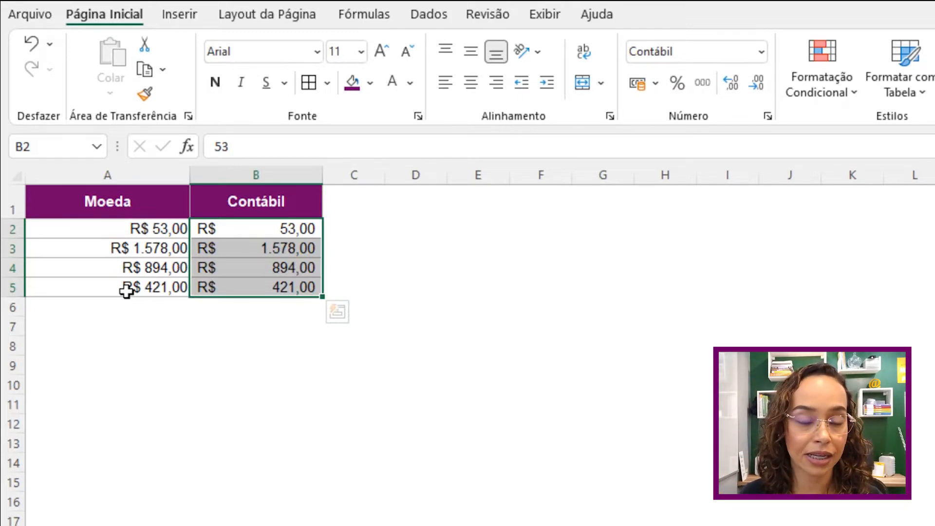
Replace the first value of both the Moeda and Contábil columns, cells A2 and B2, with 0.
left_click(161, 230)
type("0")
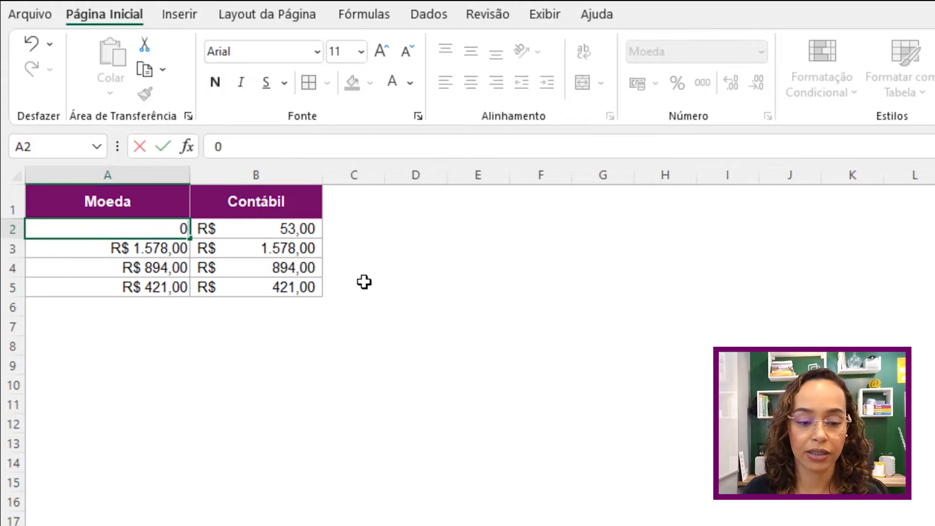
left_click(307, 230)
type("0")
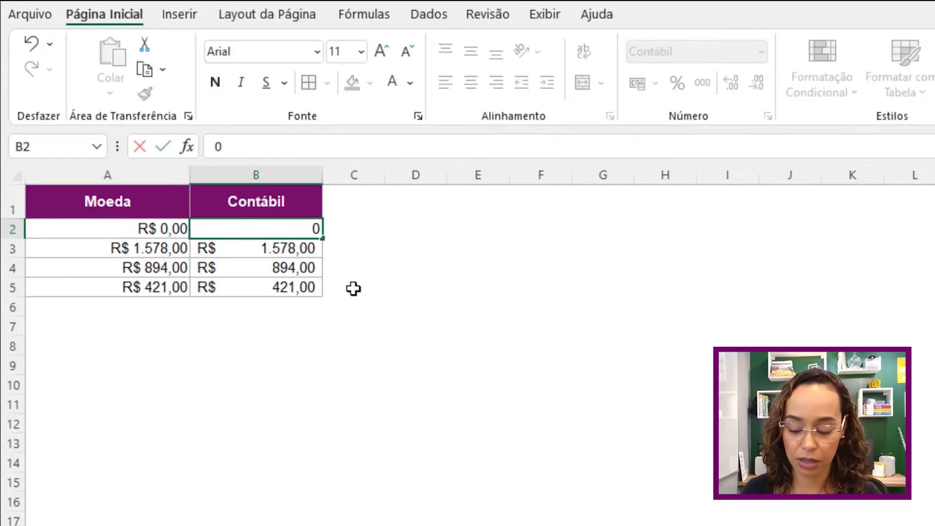
key("Return")
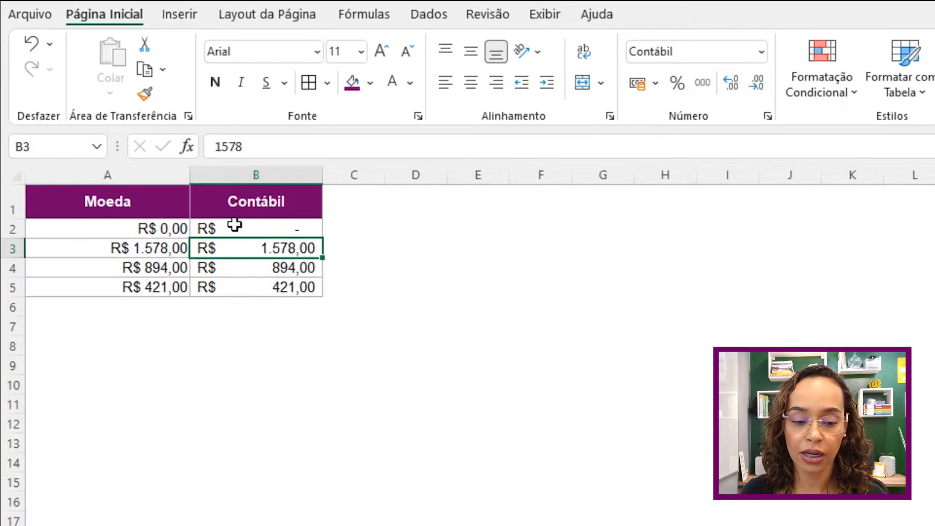
left_click(295, 228)
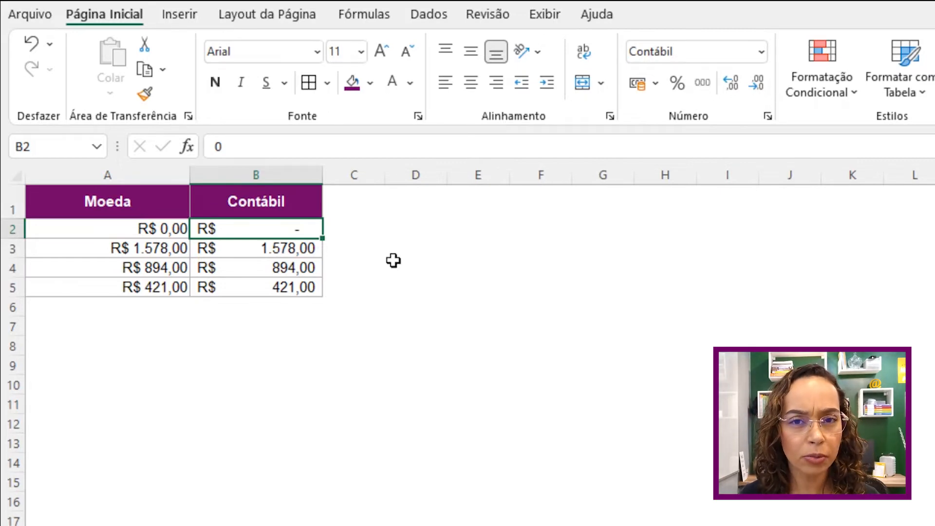
Change the last value of both columns, cells A5 and B5, to -421.
double_click(138, 287)
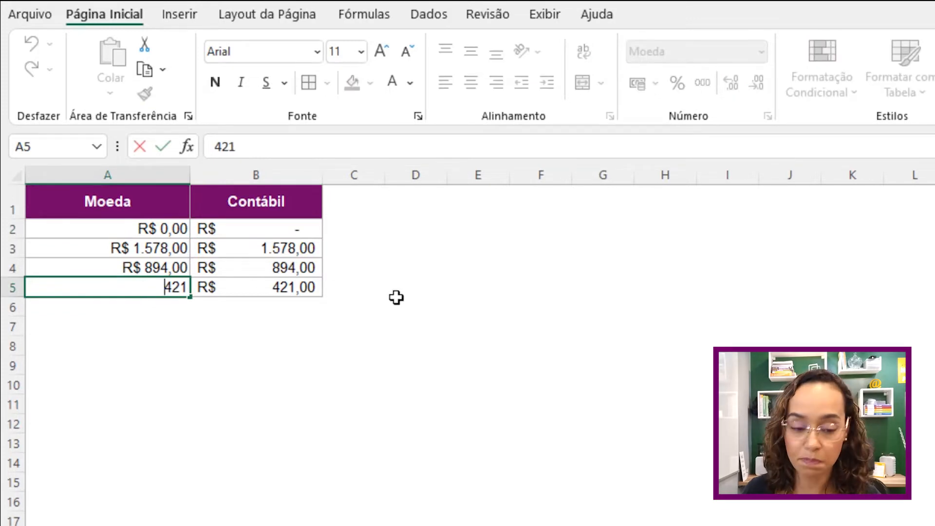
type("-")
key("Return")
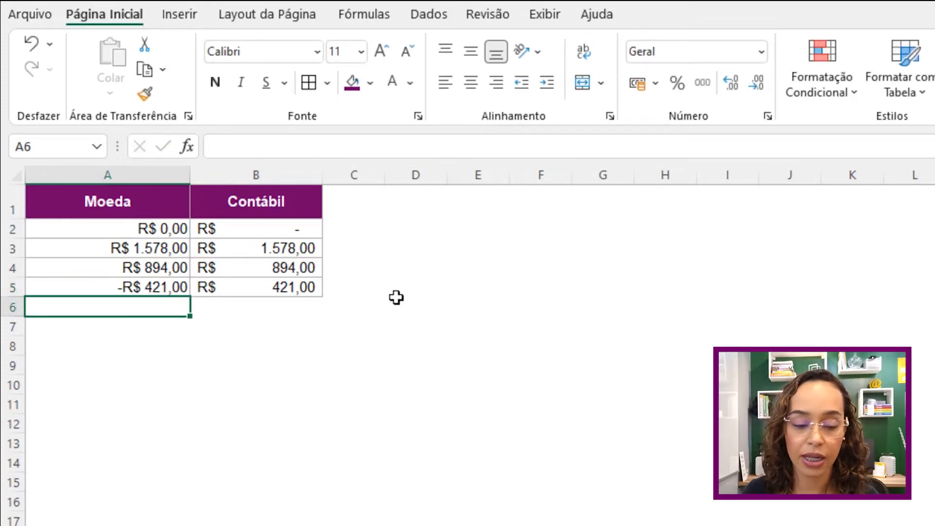
double_click(278, 287)
type("-421")
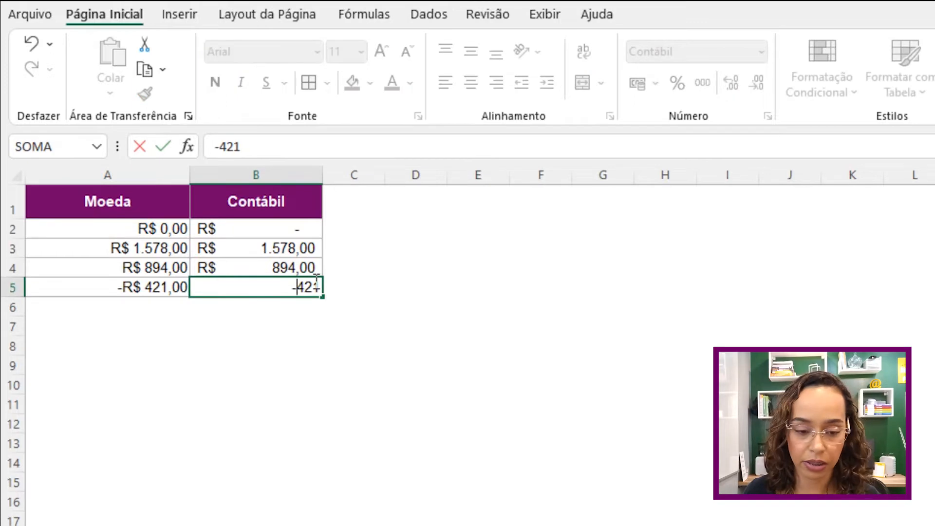
key("Return")
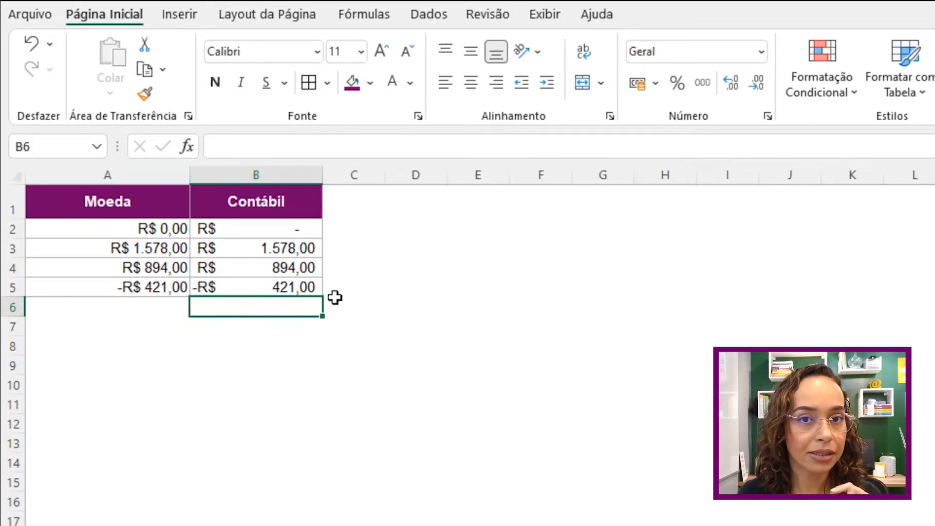
Set the Moeda format of A2:A5 to show negative numbers in red with a minus sign.
left_click_drag(167, 232, 169, 287)
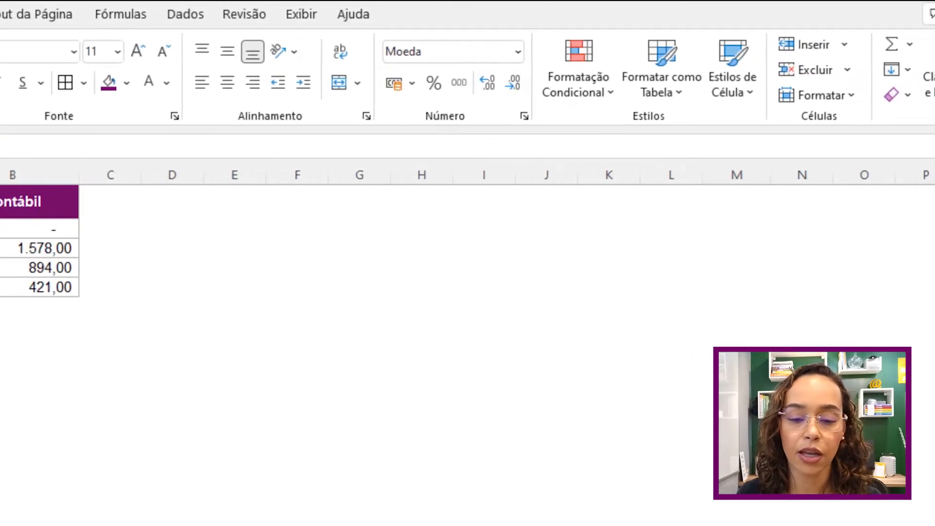
left_click(524, 117)
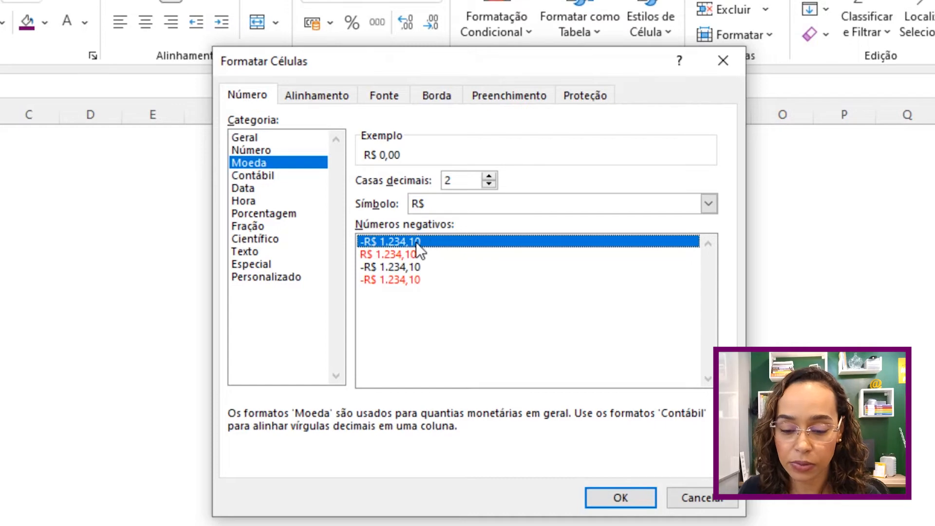
left_click(396, 268)
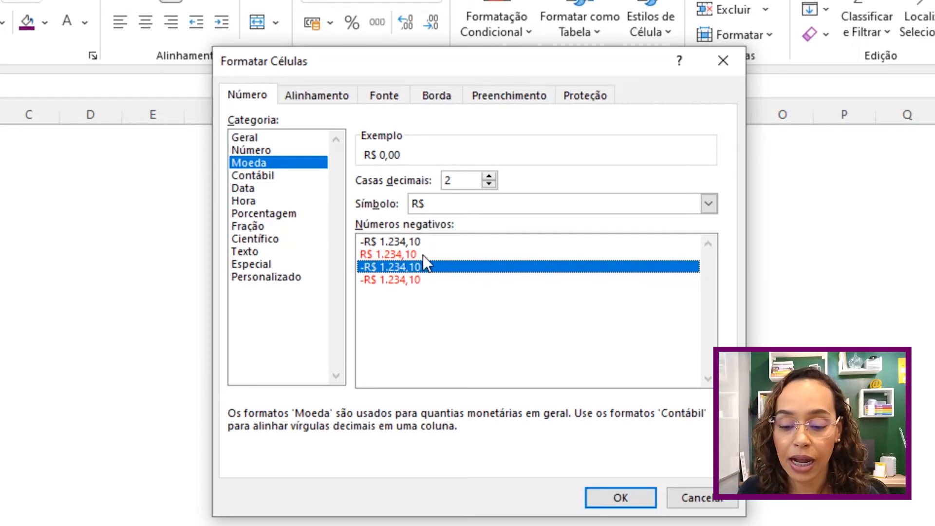
left_click(448, 255)
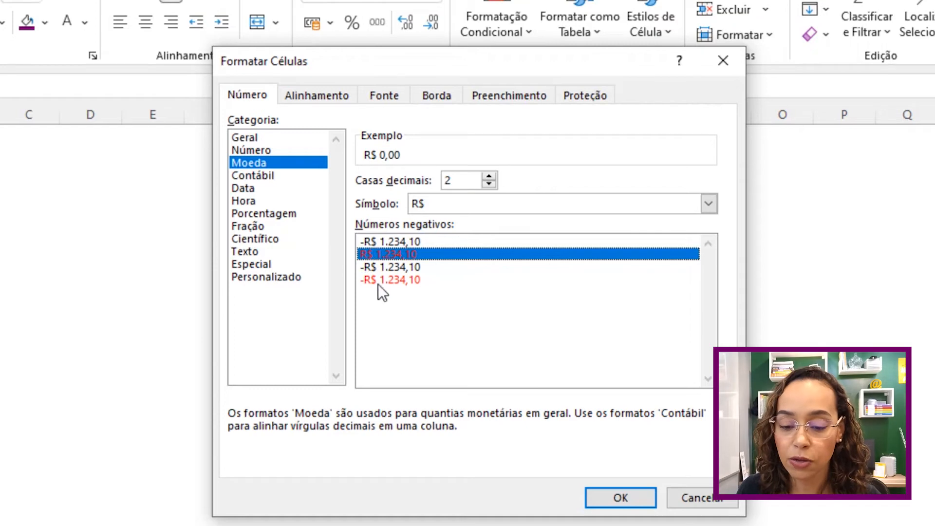
left_click(364, 284)
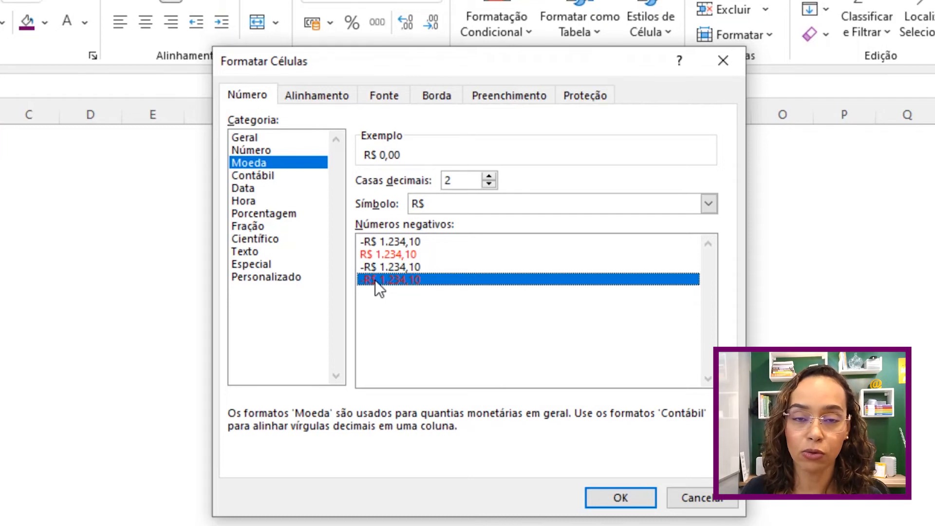
left_click(381, 254)
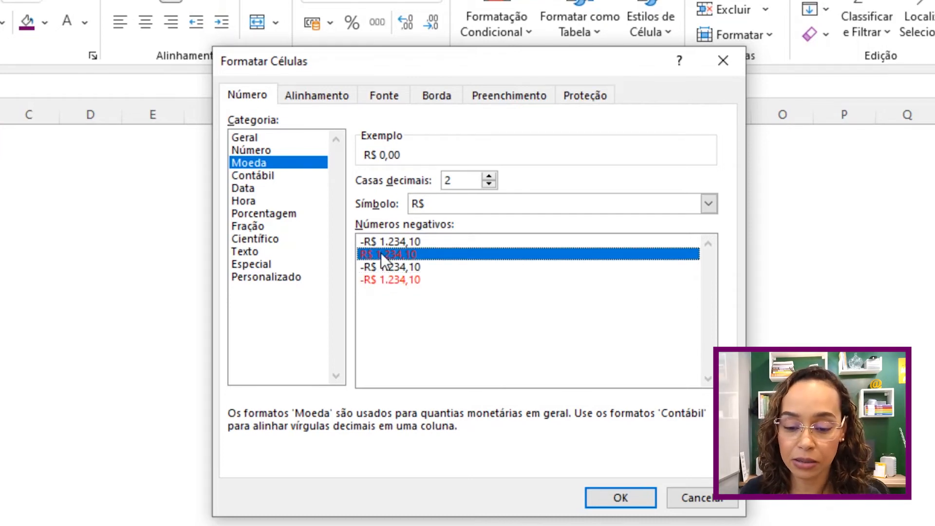
left_click(397, 280)
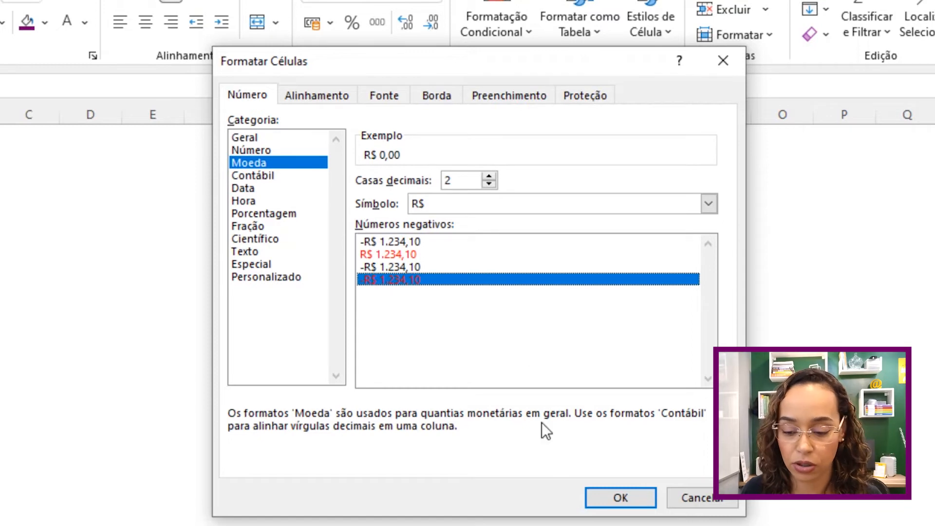
left_click(612, 501)
left_click(153, 288)
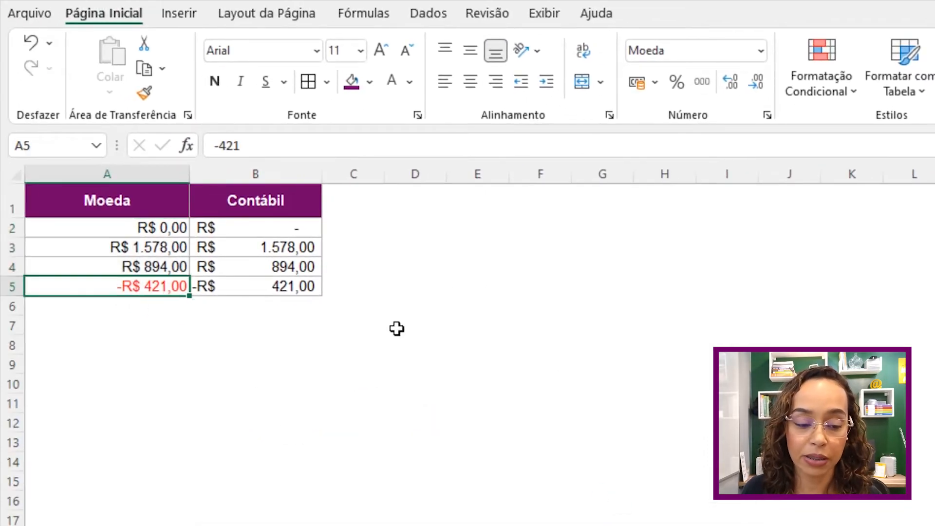
Change the value in cell A4 to -894 to test the negative number format.
double_click(138, 267)
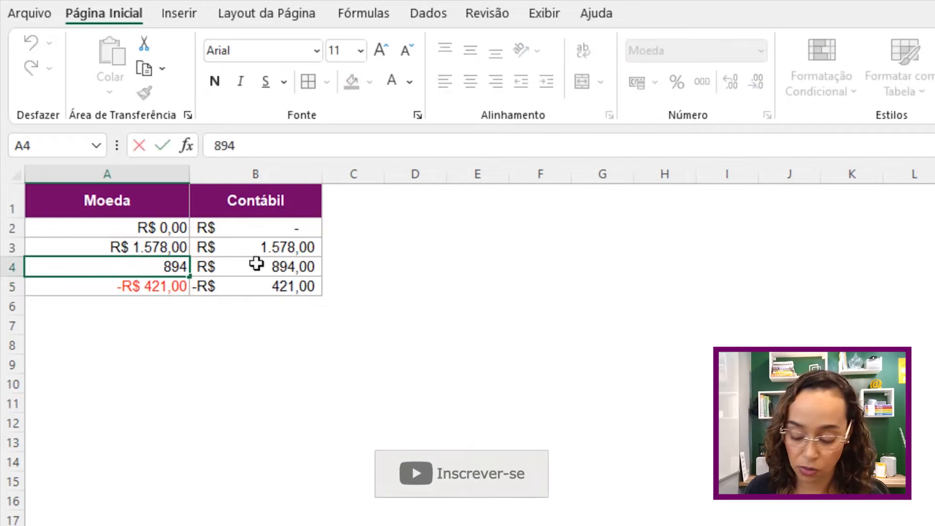
type("-")
key("Return")
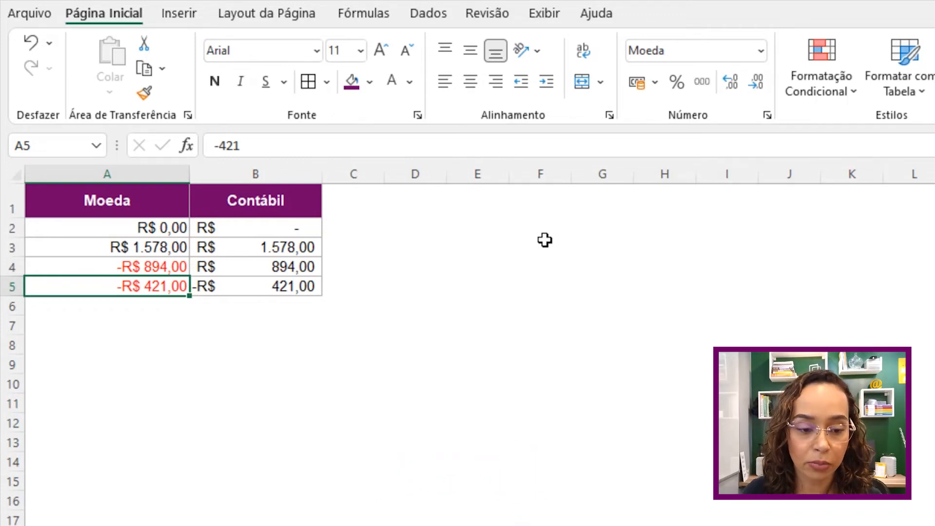
Remove the minus sign from cell A4 so that it holds 894.
left_click(125, 266)
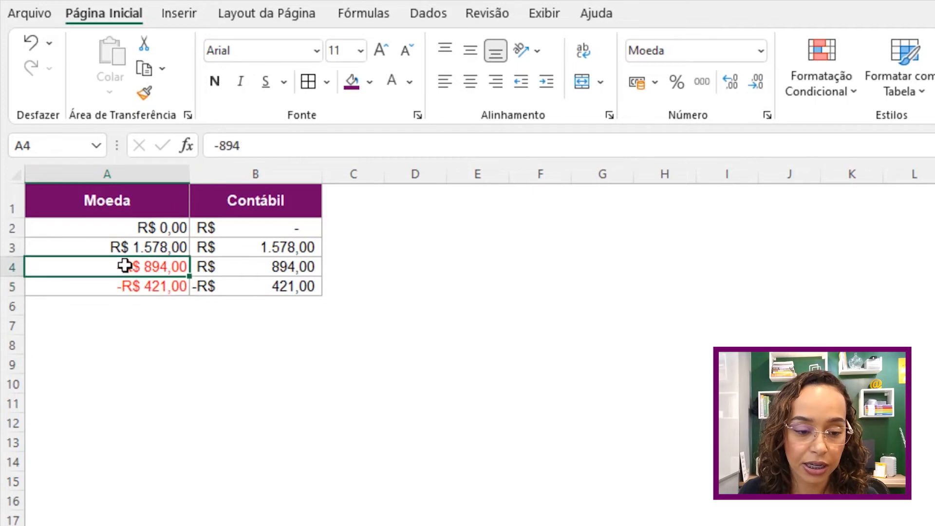
left_click(215, 146)
key("Delete")
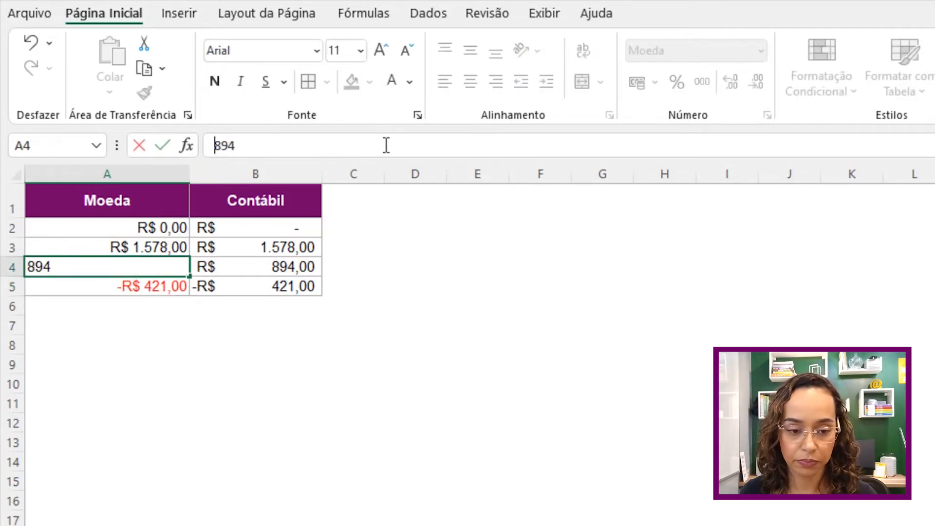
key("Return")
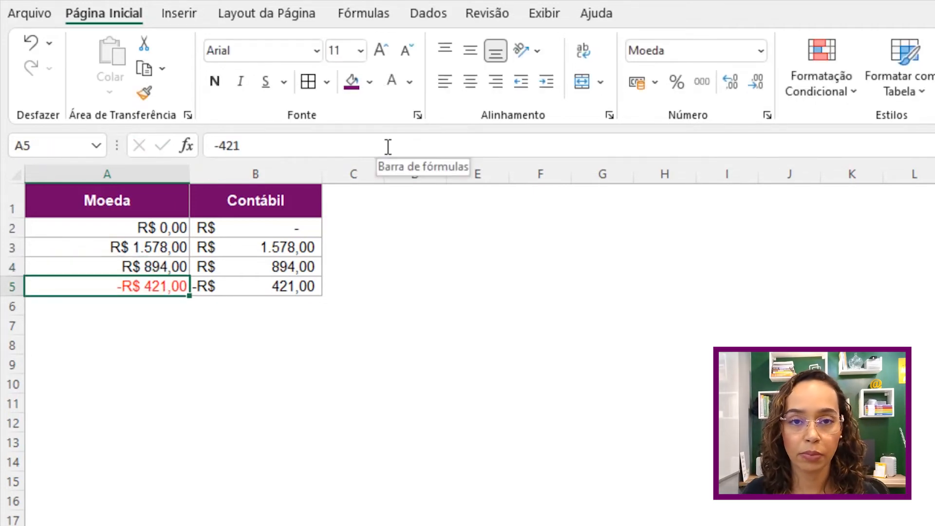
Check which Contábil format options the cell formatting settings offer for B2:B5.
left_click_drag(278, 236, 280, 287)
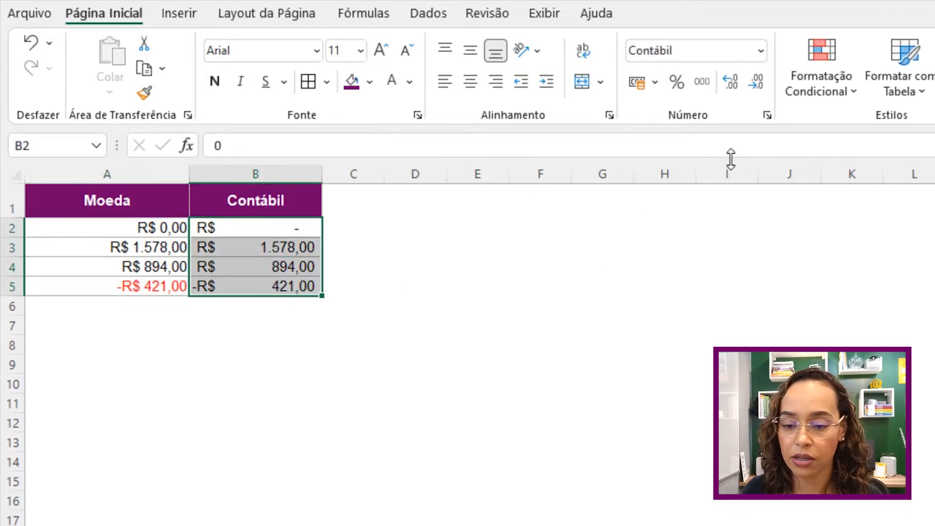
left_click(767, 115)
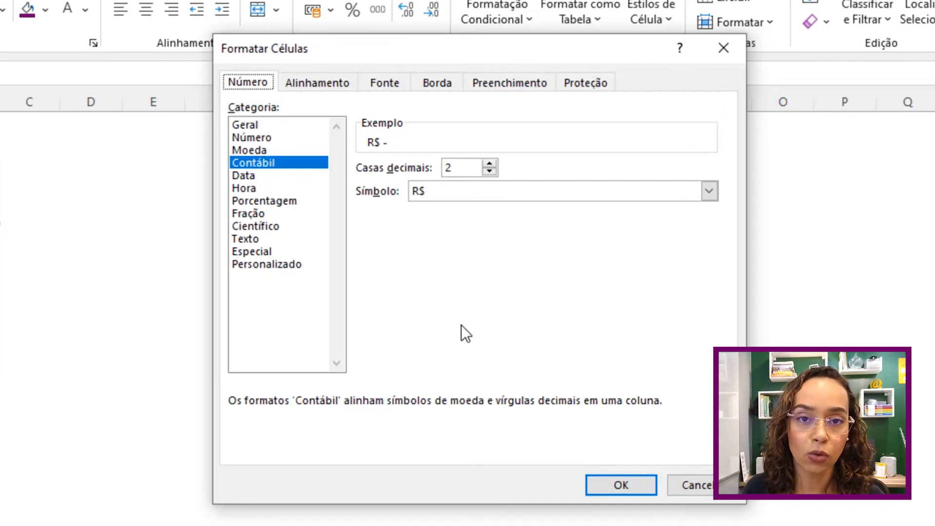
left_click(617, 484)
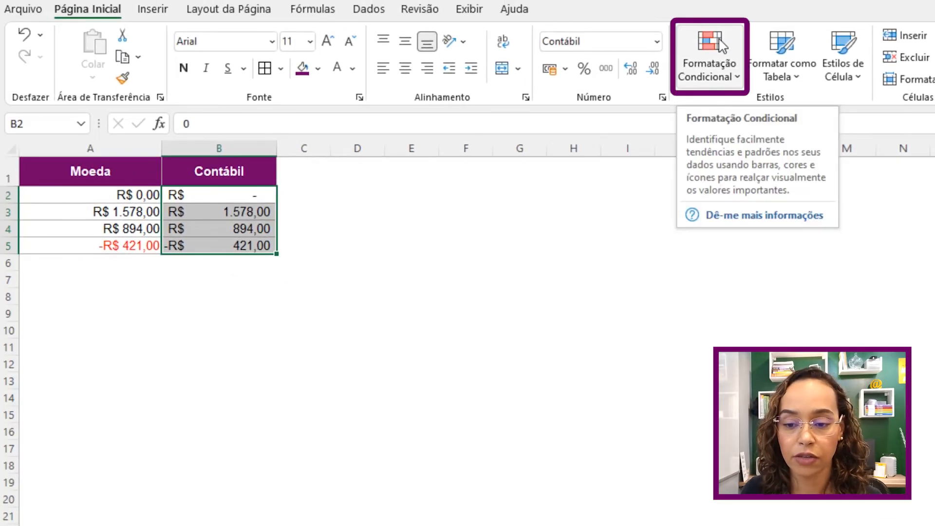
Start a conditional formatting highlight rule on B2:B5 for values less than 0.
left_click(719, 51)
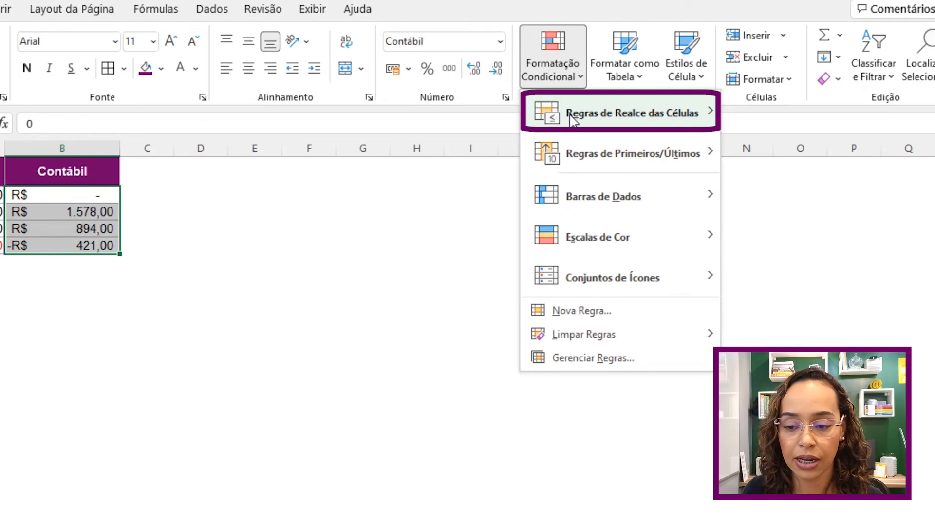
mouse_move(600, 119)
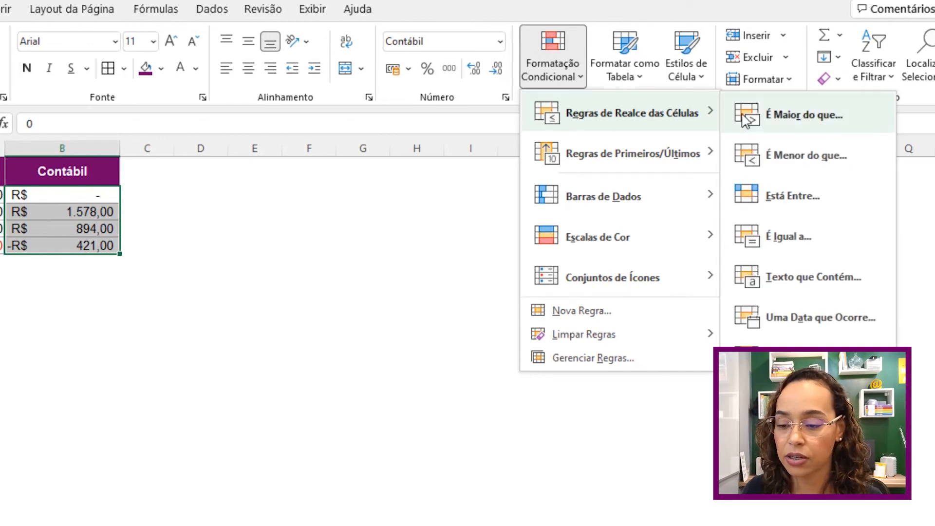
left_click(768, 156)
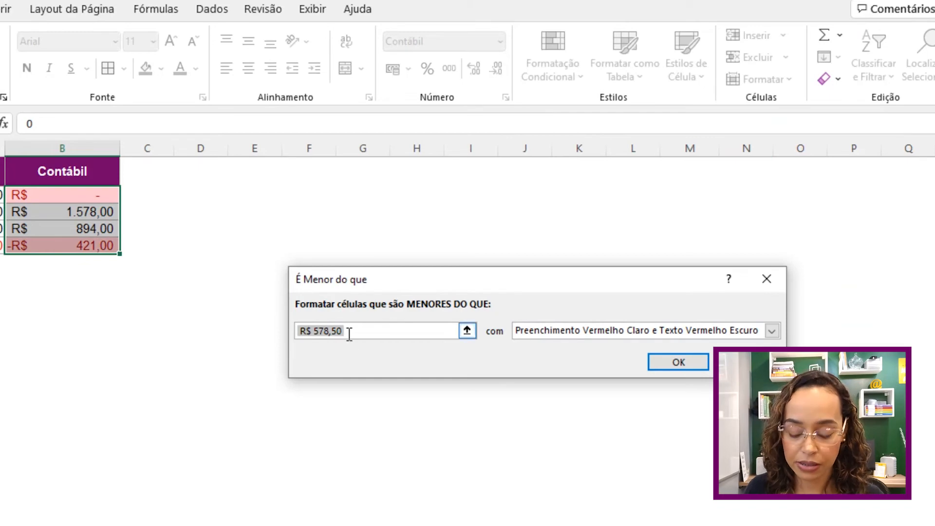
type("0")
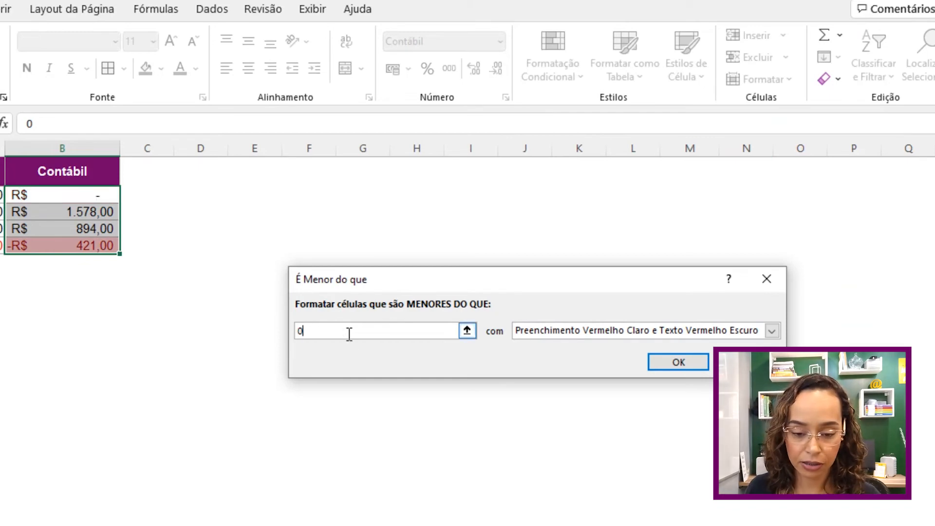
Give the less-than rule a custom format with standard red font and no fill colour, and apply it to B2:B5.
left_click(683, 335)
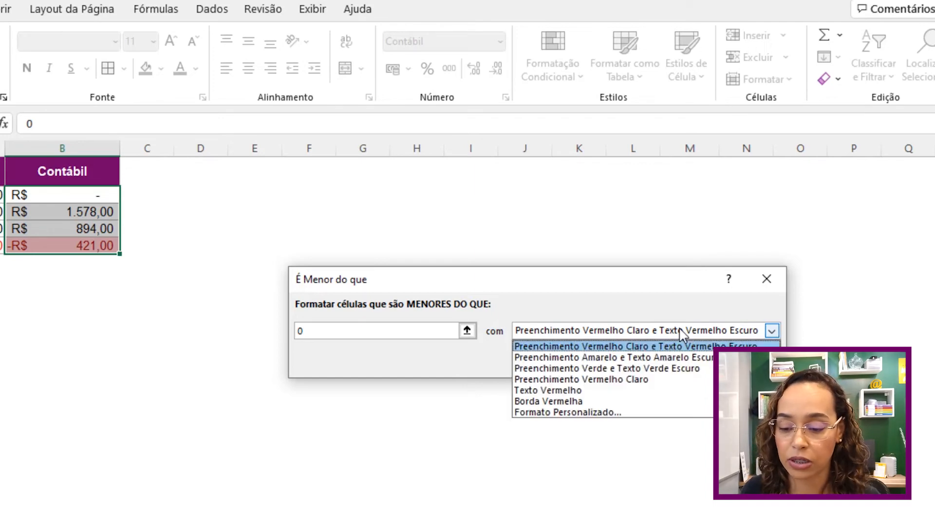
left_click(613, 417)
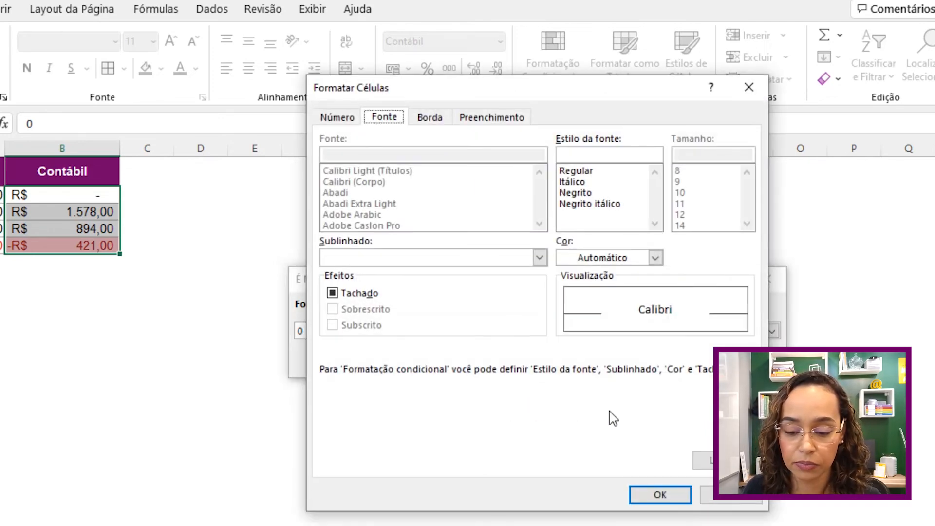
left_click(582, 266)
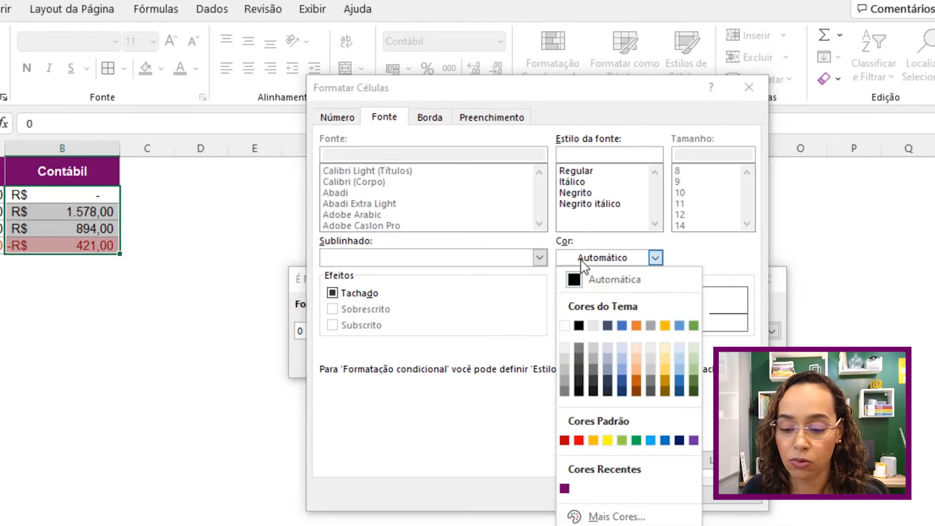
left_click(580, 441)
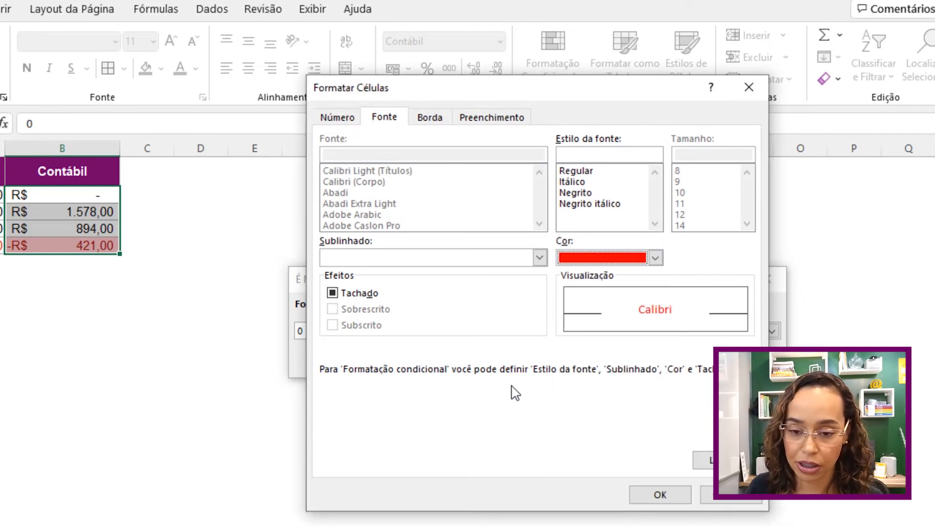
left_click(491, 121)
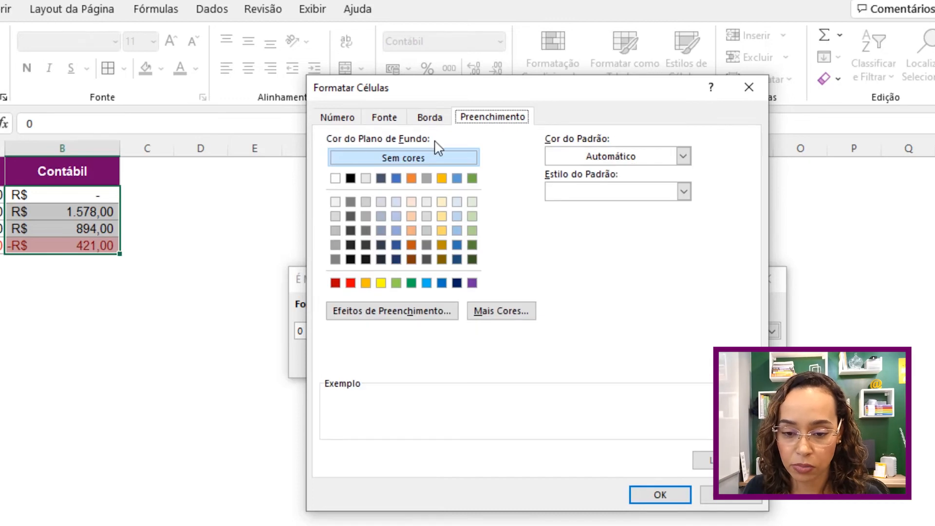
left_click(661, 495)
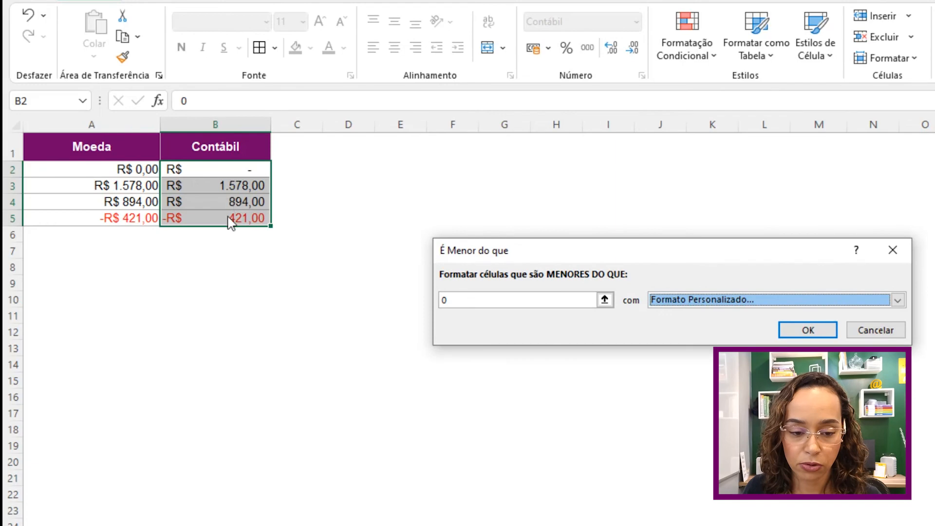
left_click(790, 331)
left_click(376, 216)
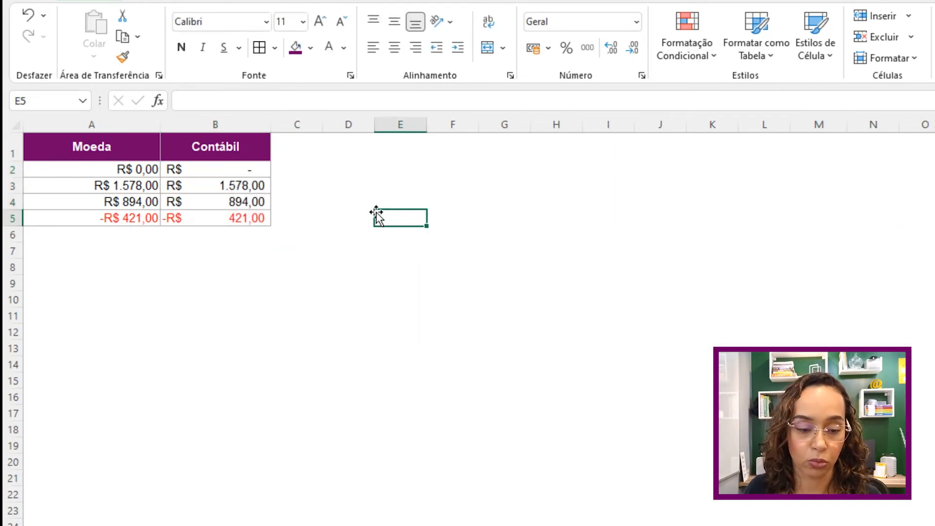
Change the value in cell B4 to -894 to test the conditional formatting rule.
double_click(227, 200)
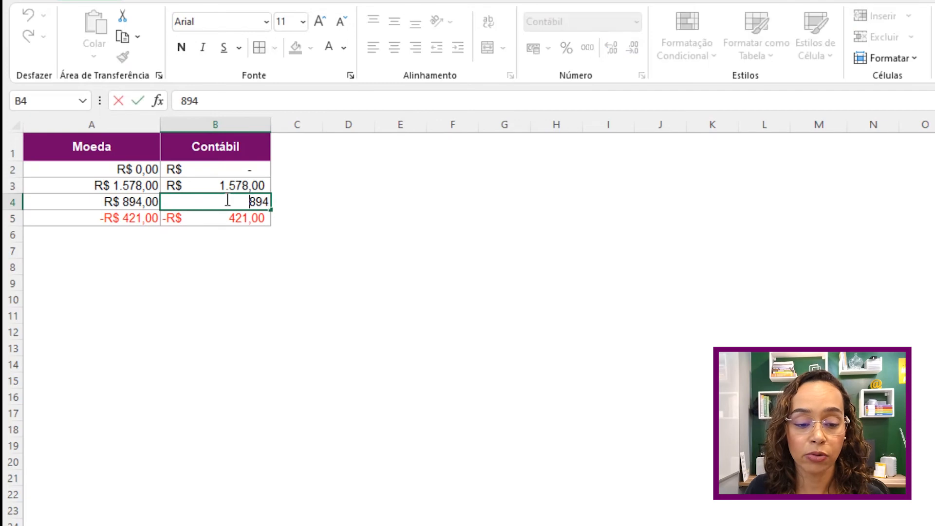
type("-")
key("Return")
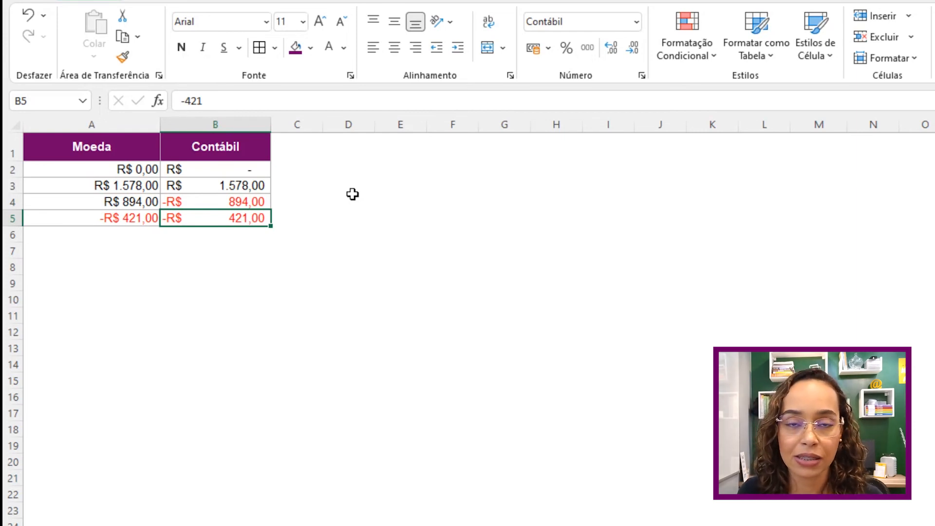
Remove the minus sign from cell B4 so that it holds 894.
left_click(234, 202)
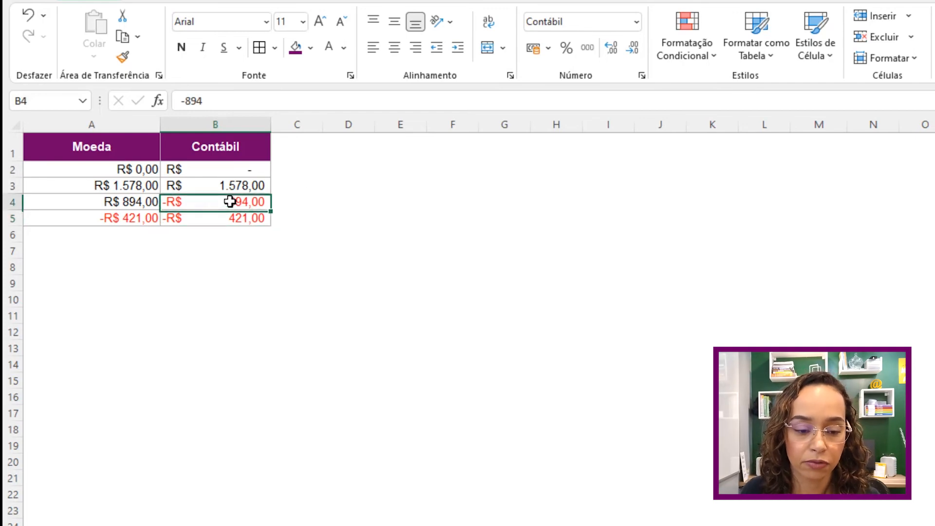
left_click(189, 101)
key("BackSpace")
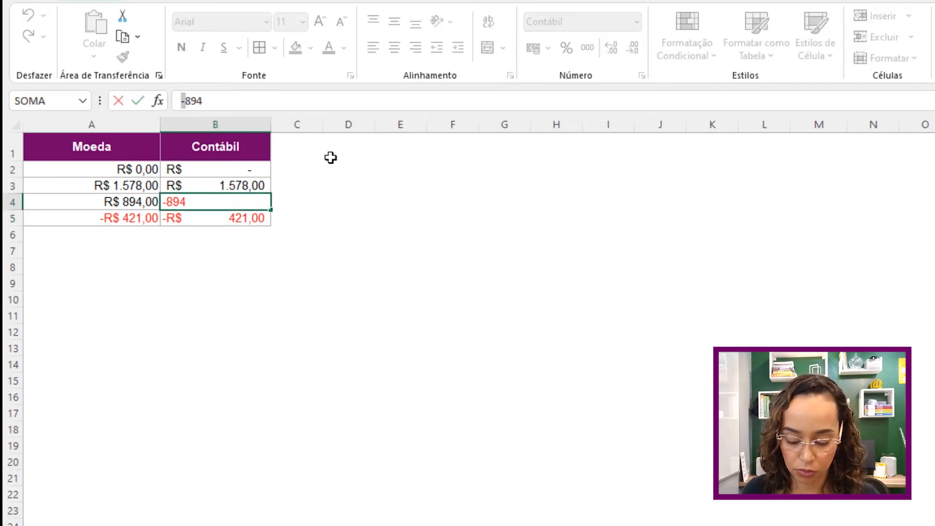
key("Return")
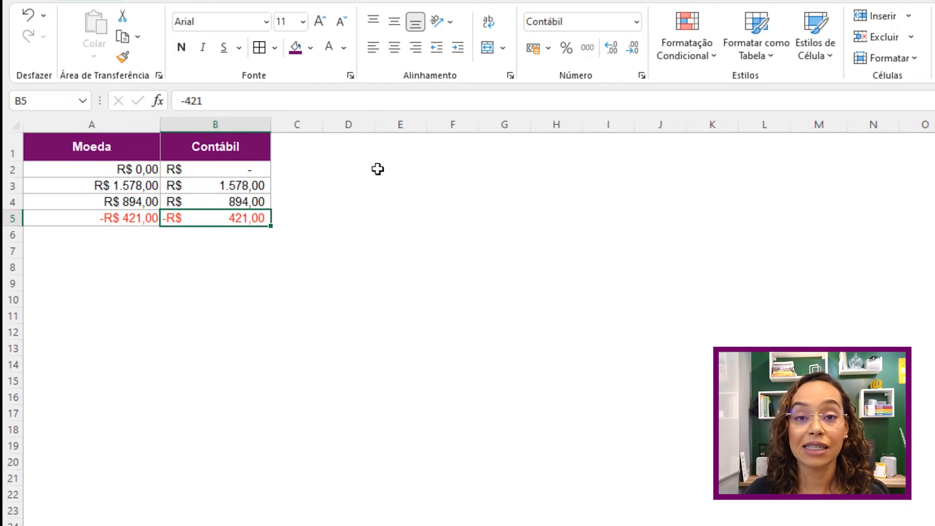